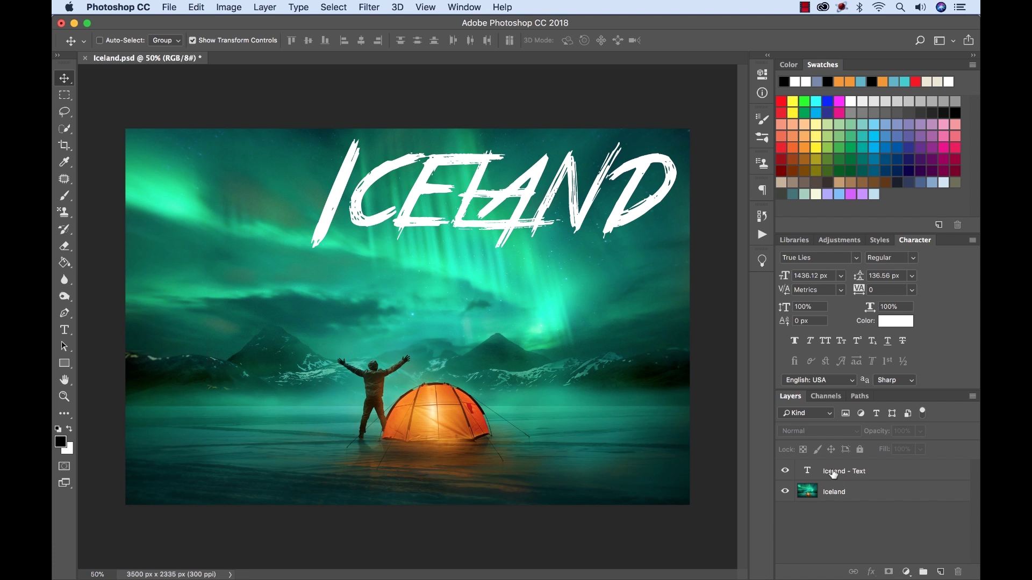
Toggle the Iceland photo and ICELAND text layers off and back on to compare them.
{"action": "left_click", "coordinate": [785, 493]}
{"action": "left_click", "coordinate": [786, 493]}
{"action": "left_click", "coordinate": [785, 472]}
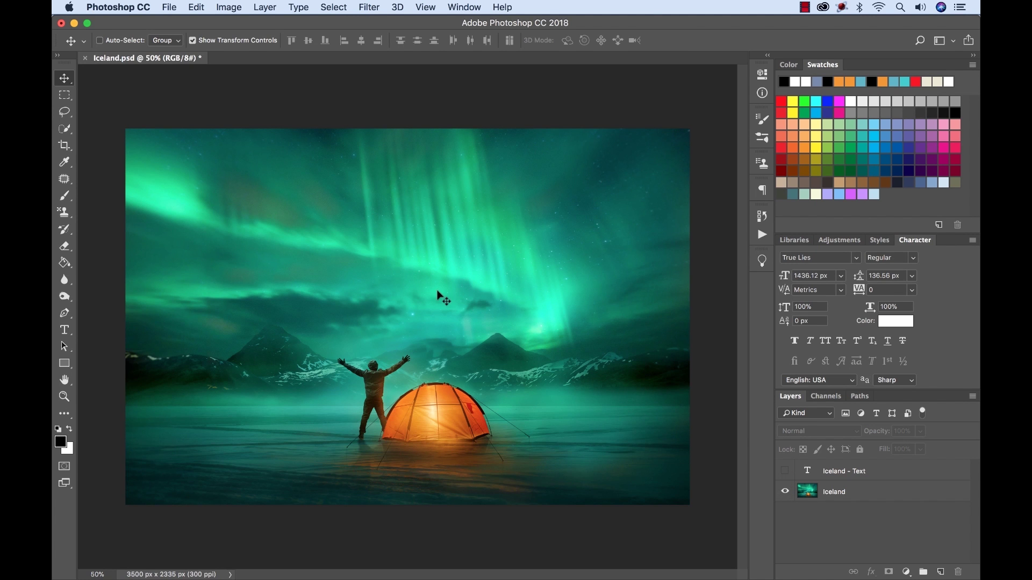
{"action": "left_click", "coordinate": [785, 472]}
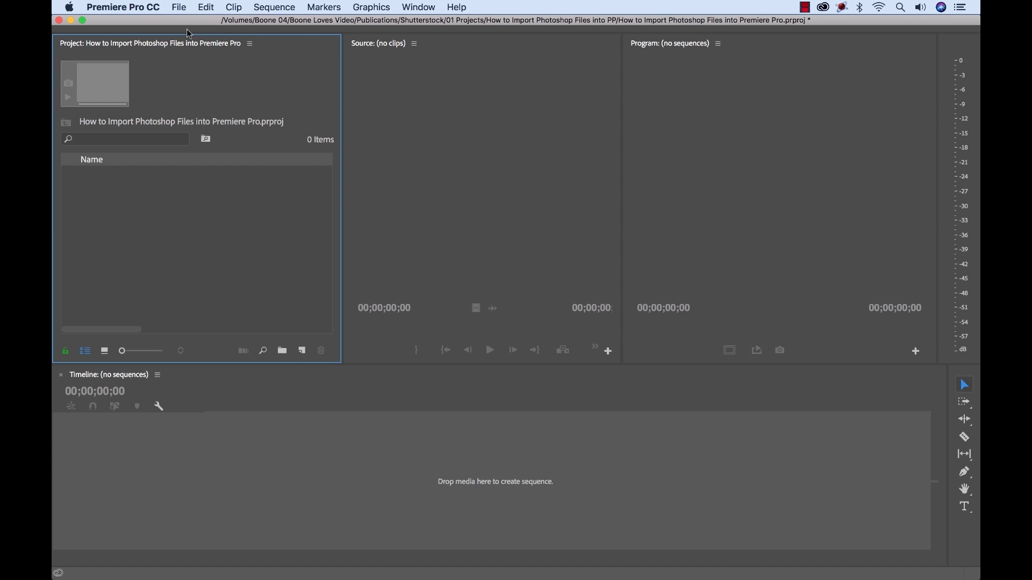
Import Iceland.psd from the Desktop via File > Import.
{"action": "left_click", "coordinate": [181, 8]}
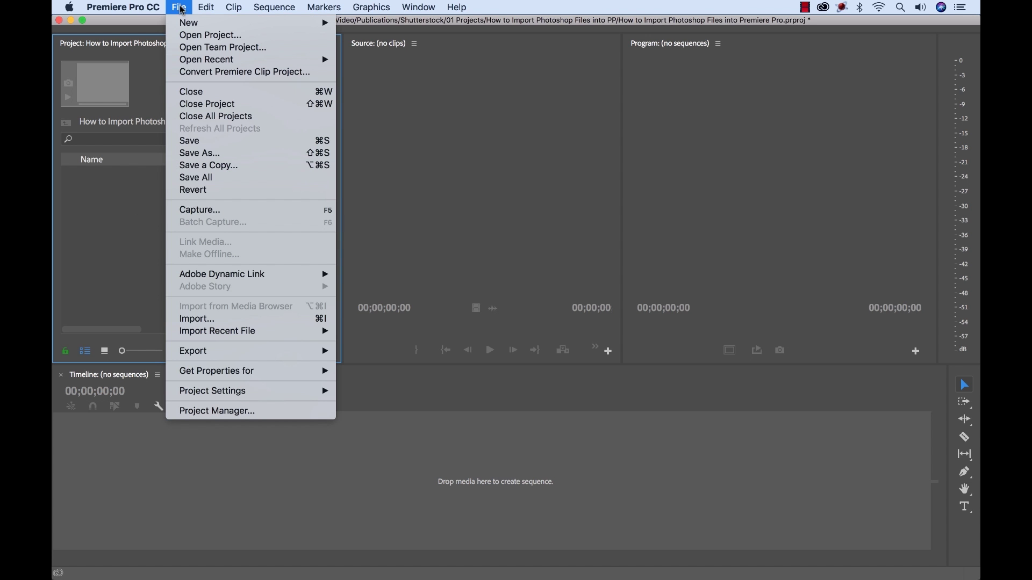
{"action": "left_click", "coordinate": [210, 319]}
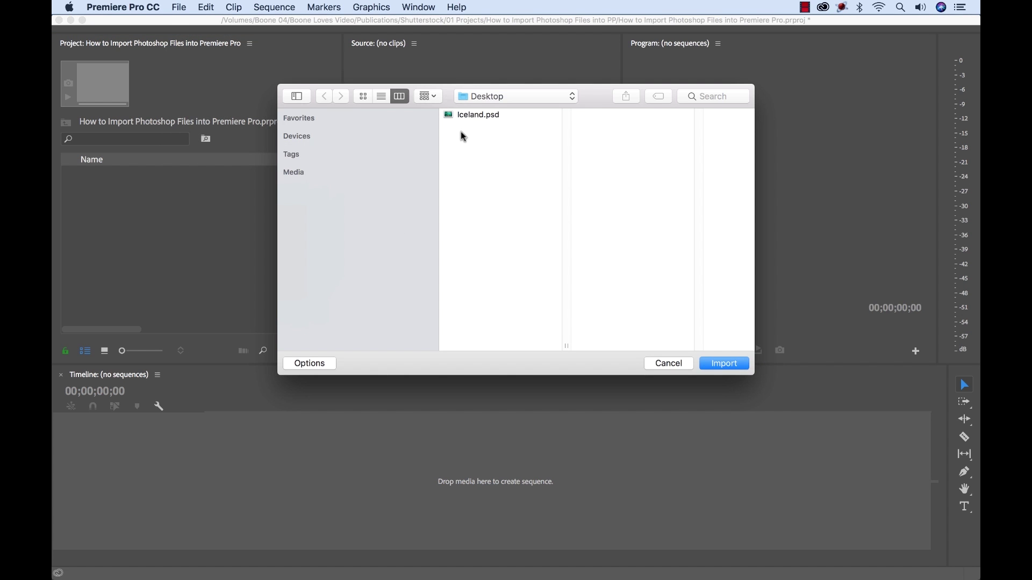
{"action": "left_click", "coordinate": [476, 114]}
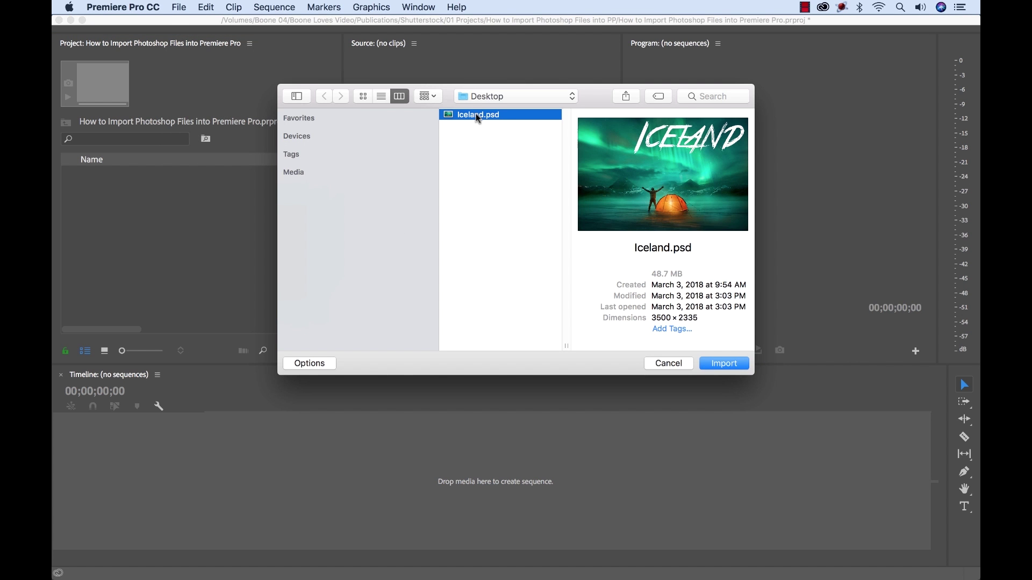
{"action": "left_click", "coordinate": [731, 364]}
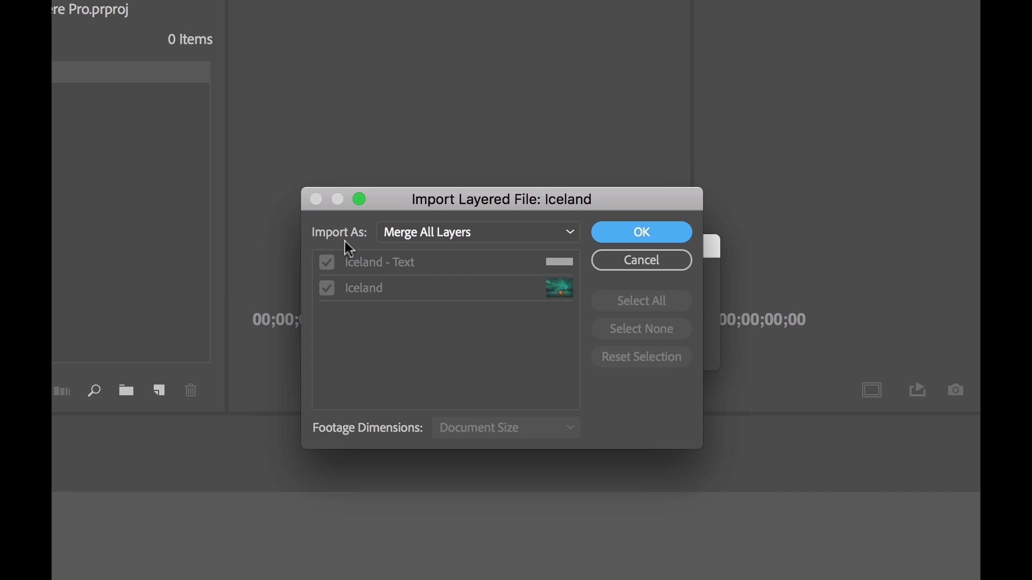
Import Iceland.psd with Merge All Layers as one 3500 x 2335 still image.
{"action": "left_click", "coordinate": [571, 234]}
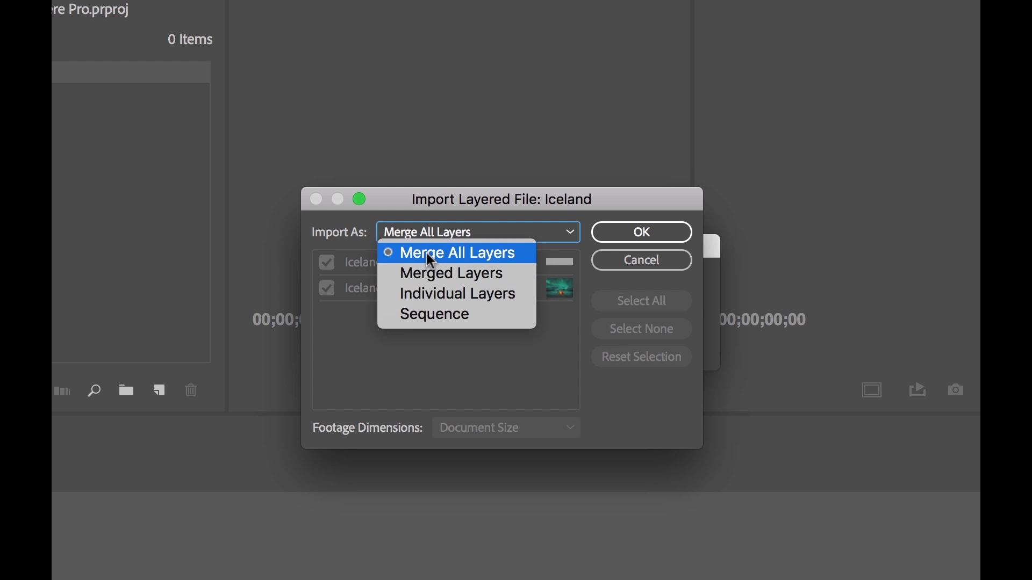
{"action": "left_click", "coordinate": [449, 253]}
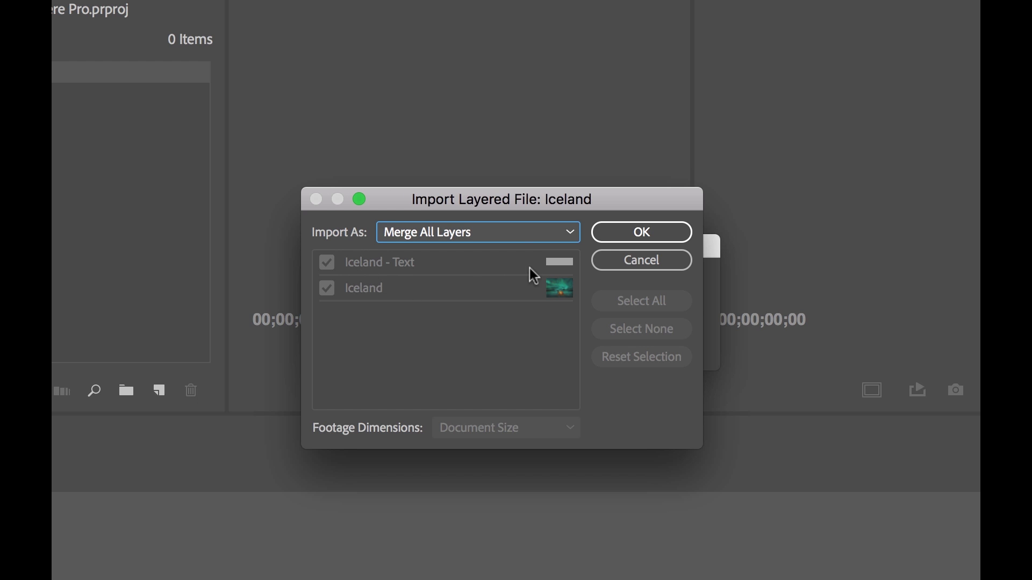
{"action": "left_click", "coordinate": [327, 275]}
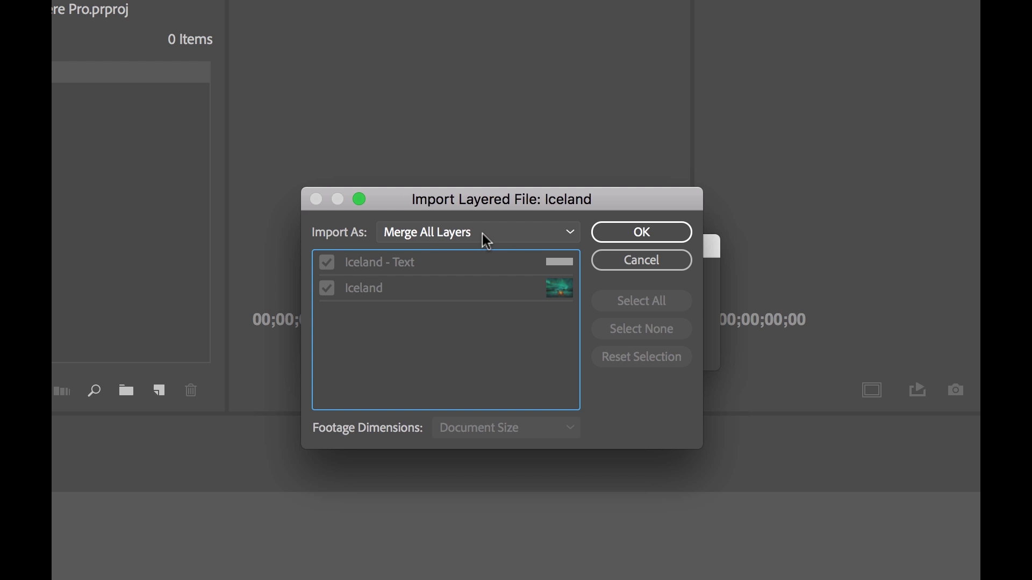
{"action": "left_click", "coordinate": [641, 231]}
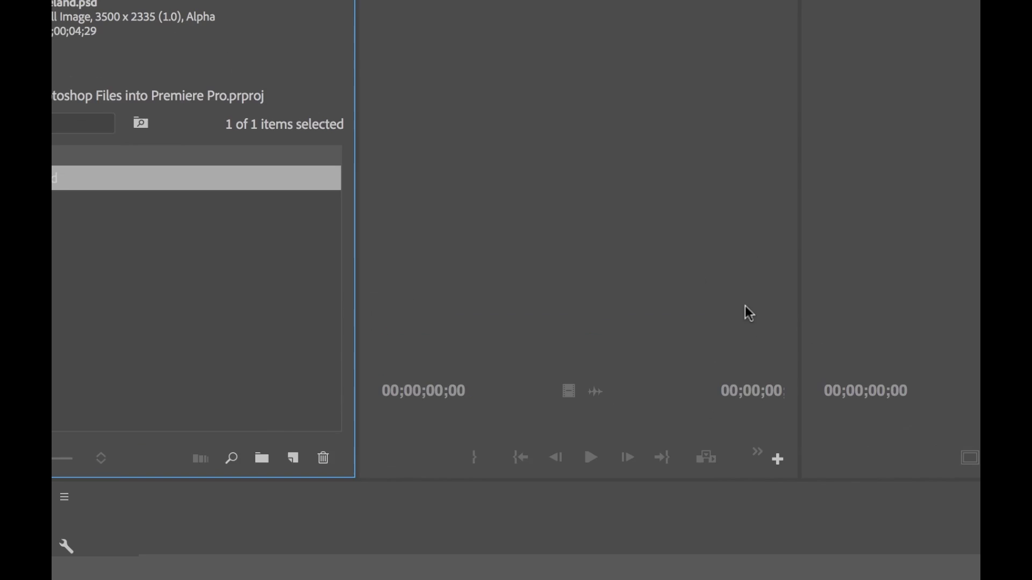
Load Iceland.psd in the Source monitor, then open the original in Photoshop with Edit Original.
{"action": "left_click", "coordinate": [25, 232]}
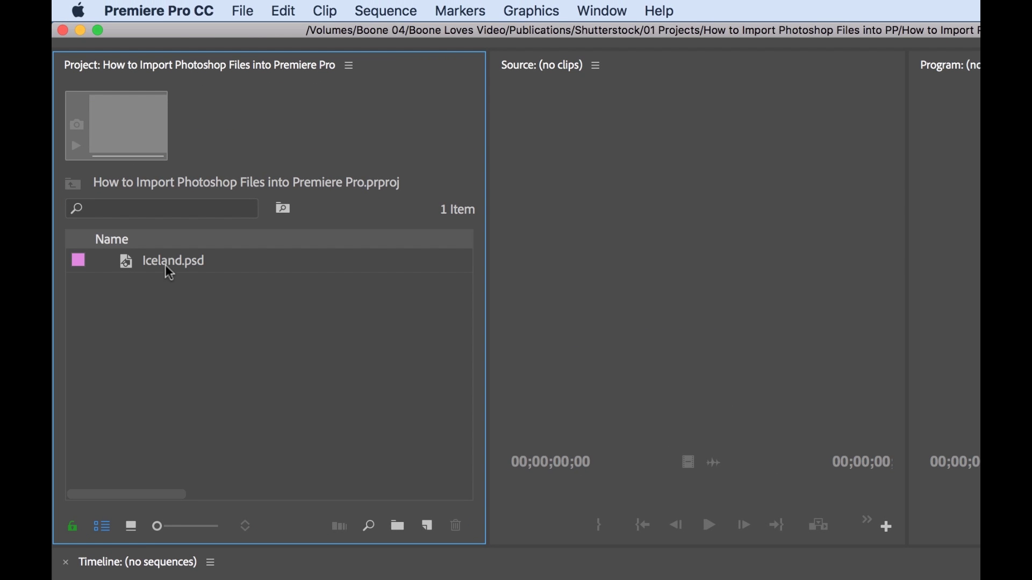
{"action": "double_click", "coordinate": [135, 267]}
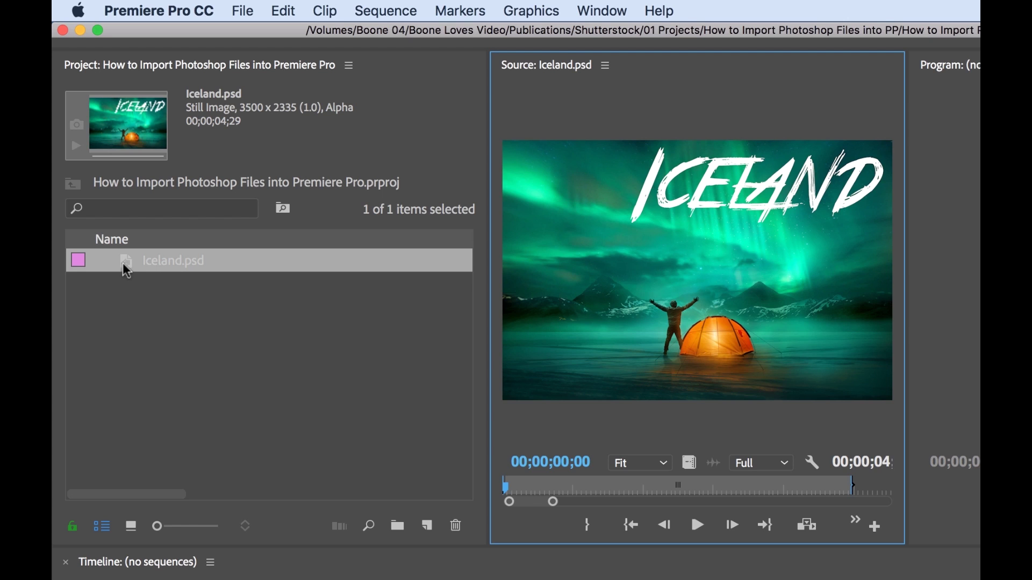
{"action": "left_click", "coordinate": [286, 16]}
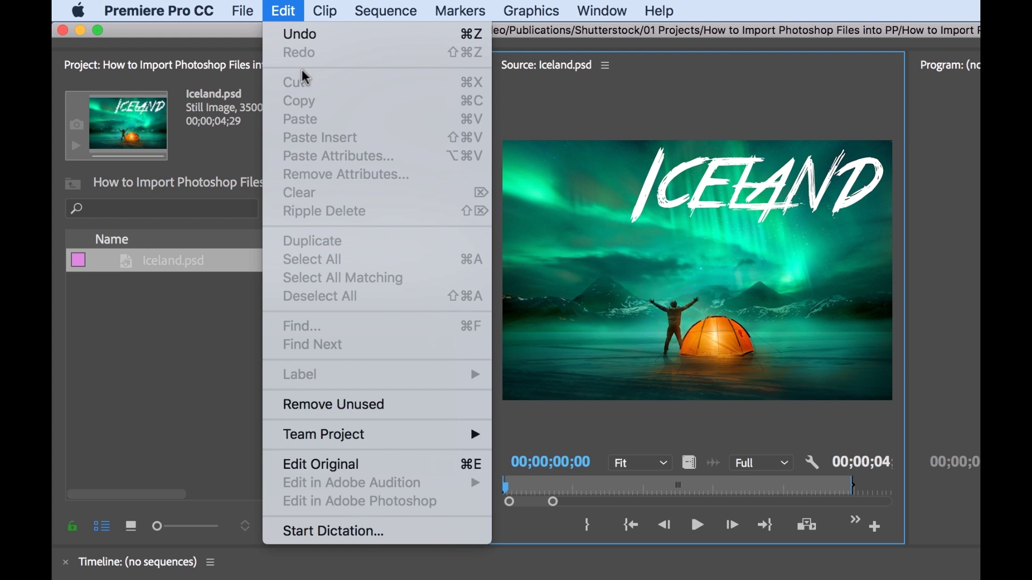
{"action": "left_click", "coordinate": [338, 466]}
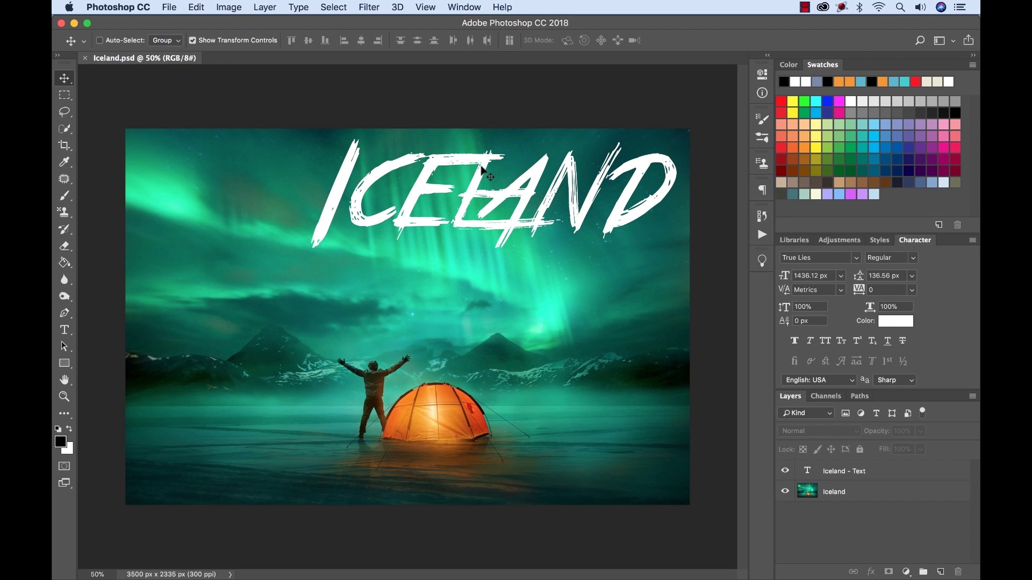
Hide the Iceland - Text layer and save Iceland.psd.
{"action": "left_click", "coordinate": [785, 472]}
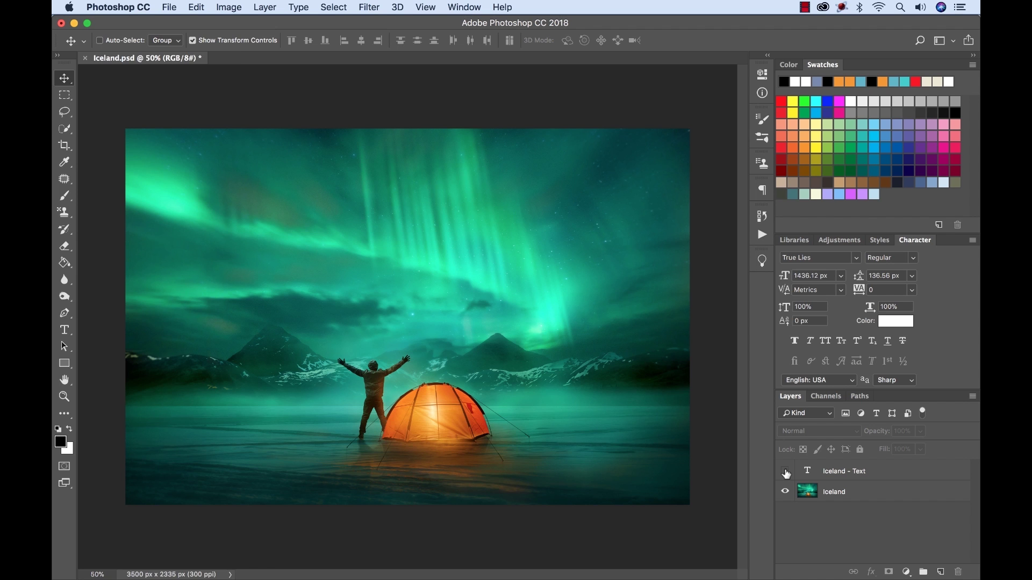
{"action": "key", "text": "super+s"}
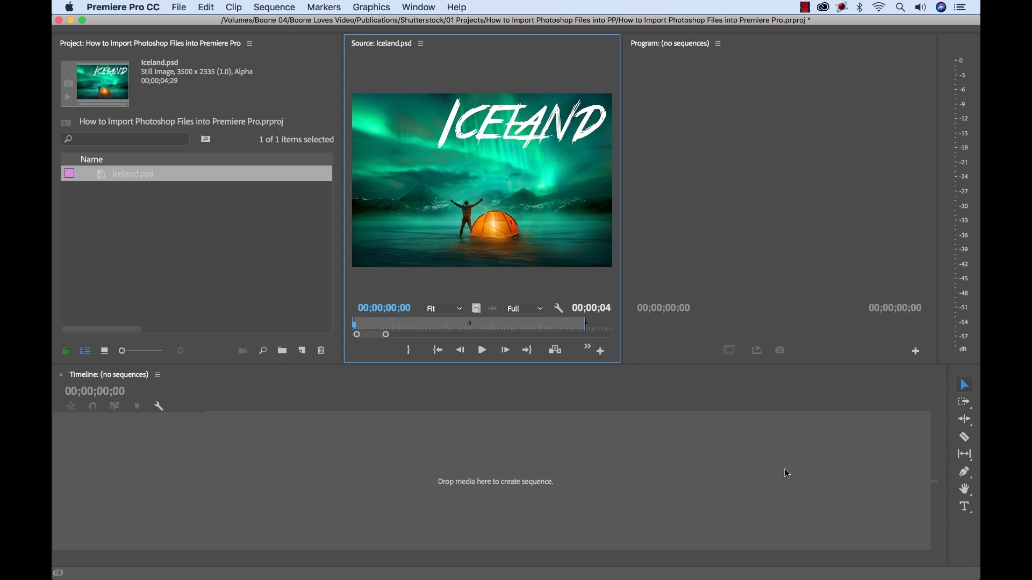
Check the text-free clip in Premiere, then turn the ICELAND text layer back on in Photoshop and save.
{"action": "key", "text": "super+Tab"}
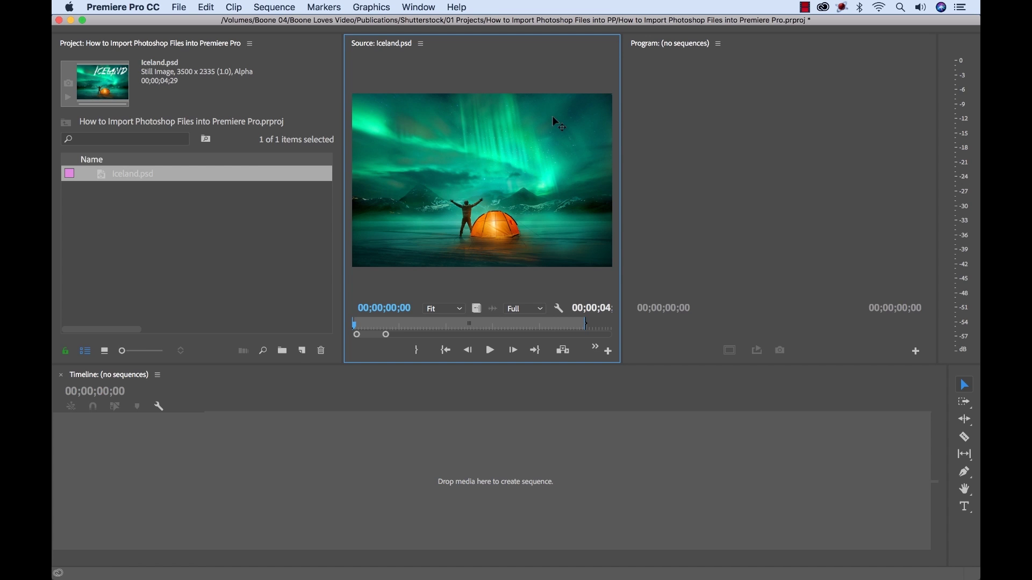
{"action": "key", "text": "super+Tab"}
{"action": "left_click", "coordinate": [785, 472]}
{"action": "key", "text": "super+s"}
{"action": "key", "text": "super+Tab"}
{"action": "left_click", "coordinate": [160, 242]}
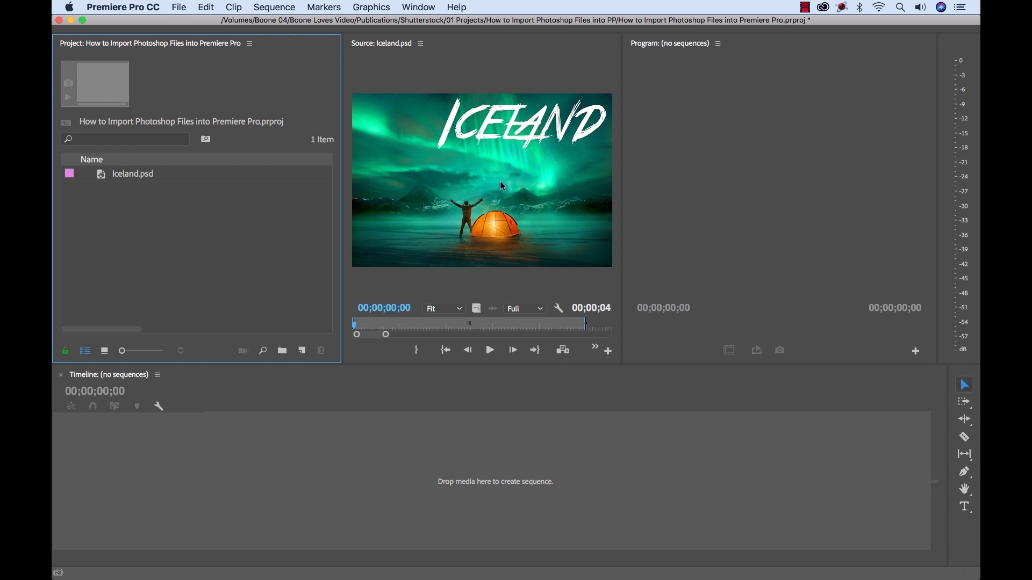
Start importing Iceland.psd again, trying Merged Layers and toggling each layer's checkbox off and on.
{"action": "double_click", "coordinate": [131, 202]}
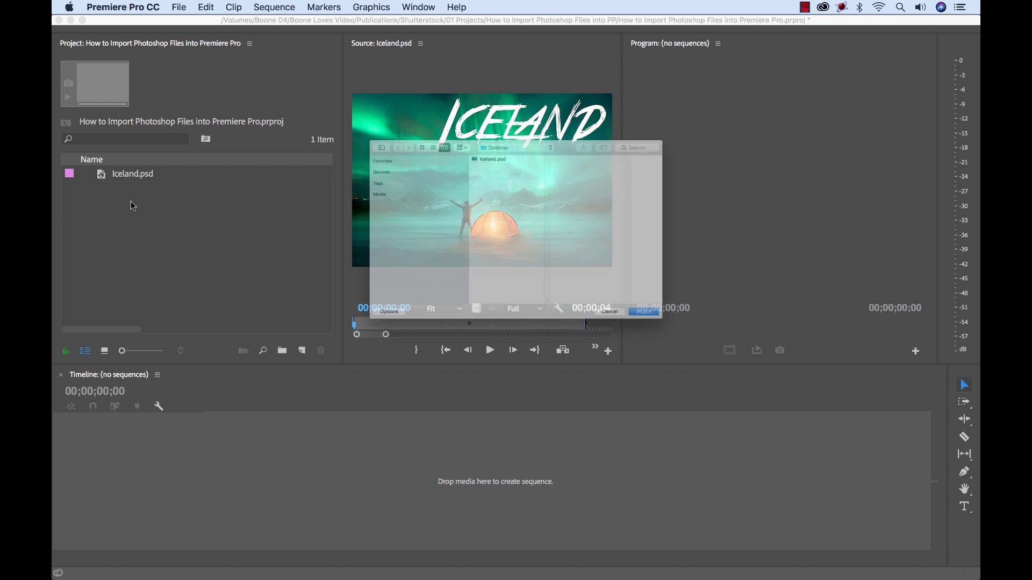
{"action": "left_click", "coordinate": [475, 116]}
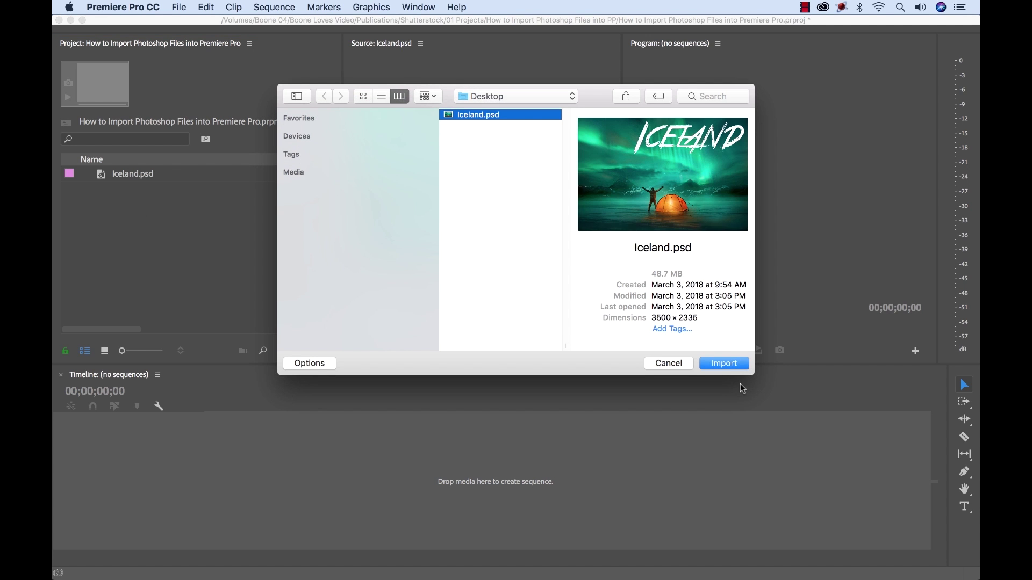
{"action": "left_click", "coordinate": [725, 364]}
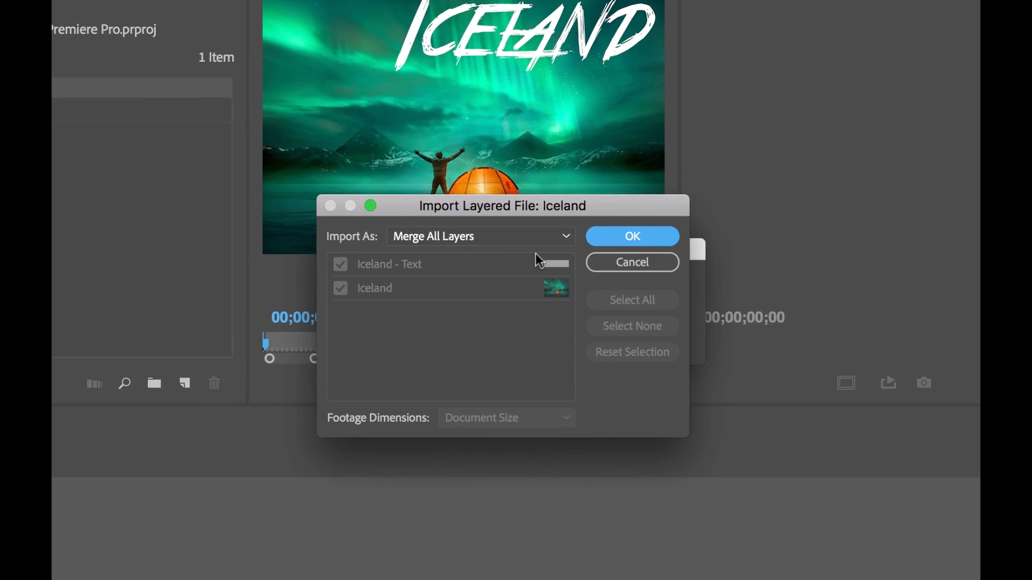
{"action": "left_click", "coordinate": [524, 257]}
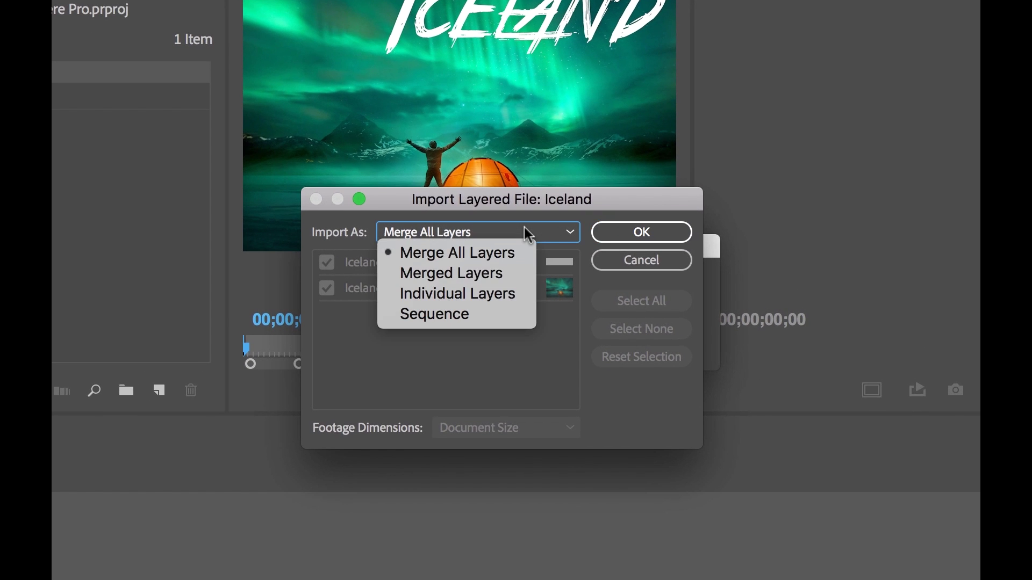
{"action": "left_click", "coordinate": [431, 273]}
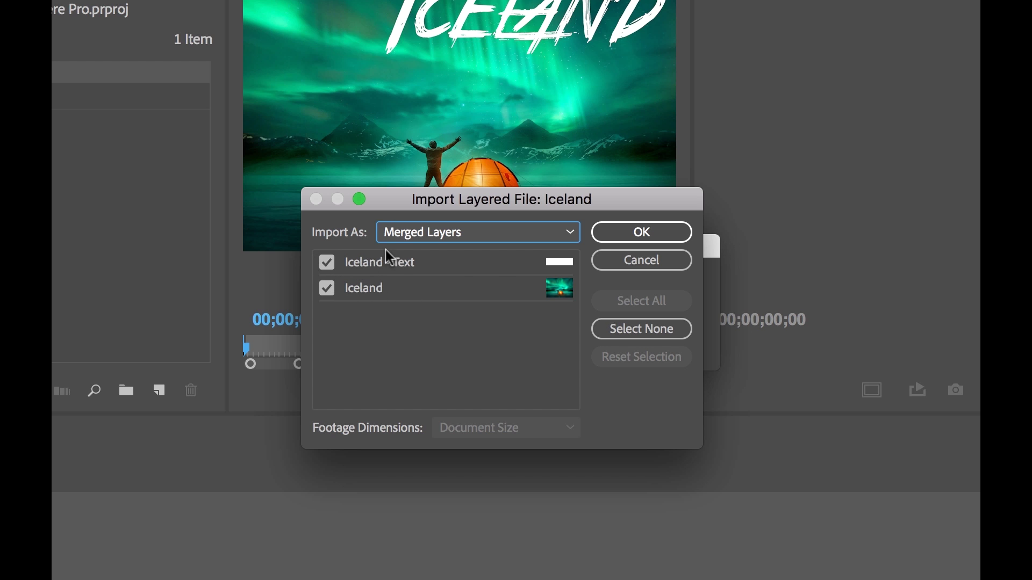
{"action": "left_click", "coordinate": [328, 263]}
{"action": "left_click", "coordinate": [327, 263]}
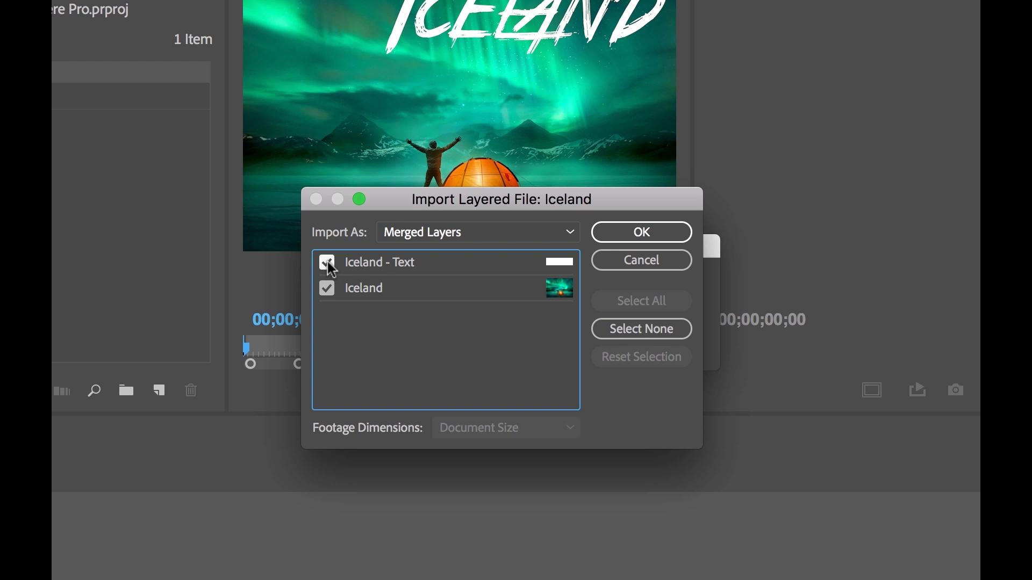
{"action": "left_click", "coordinate": [328, 285]}
{"action": "left_click", "coordinate": [328, 285]}
Import it as Individual Layers with both layers checked at Document Size.
{"action": "left_click", "coordinate": [523, 233]}
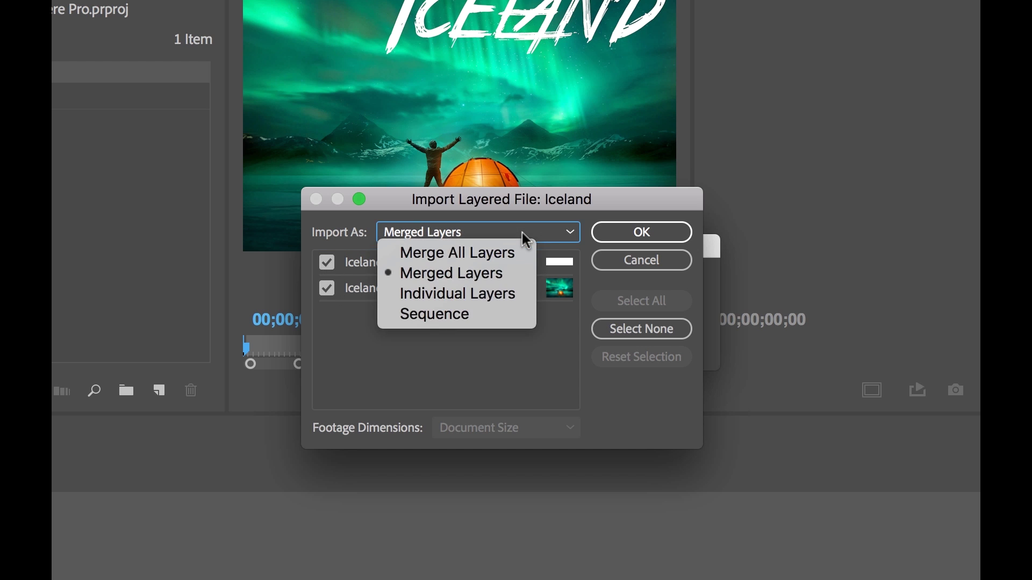
{"action": "left_click", "coordinate": [501, 292]}
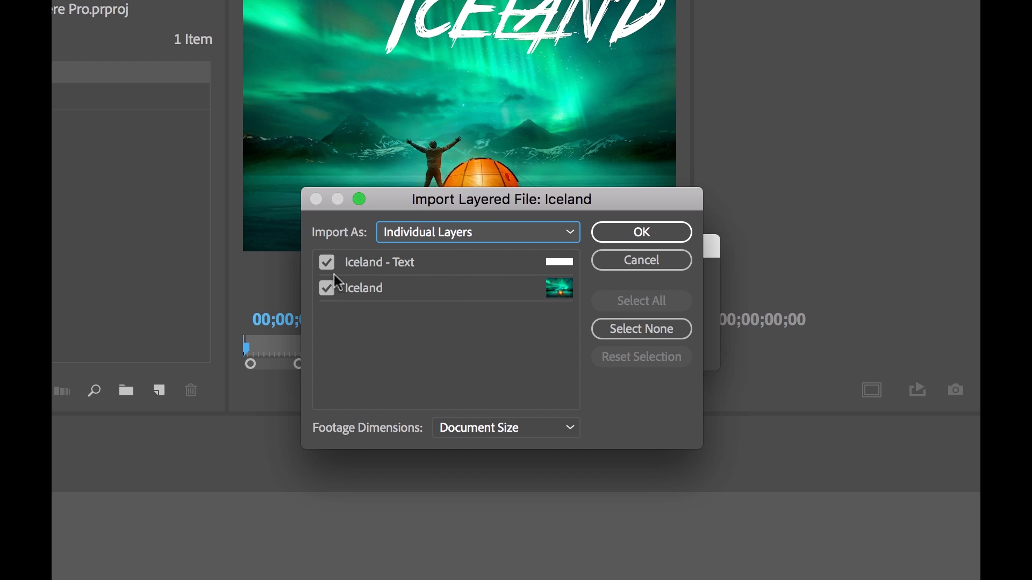
{"action": "left_click", "coordinate": [328, 262]}
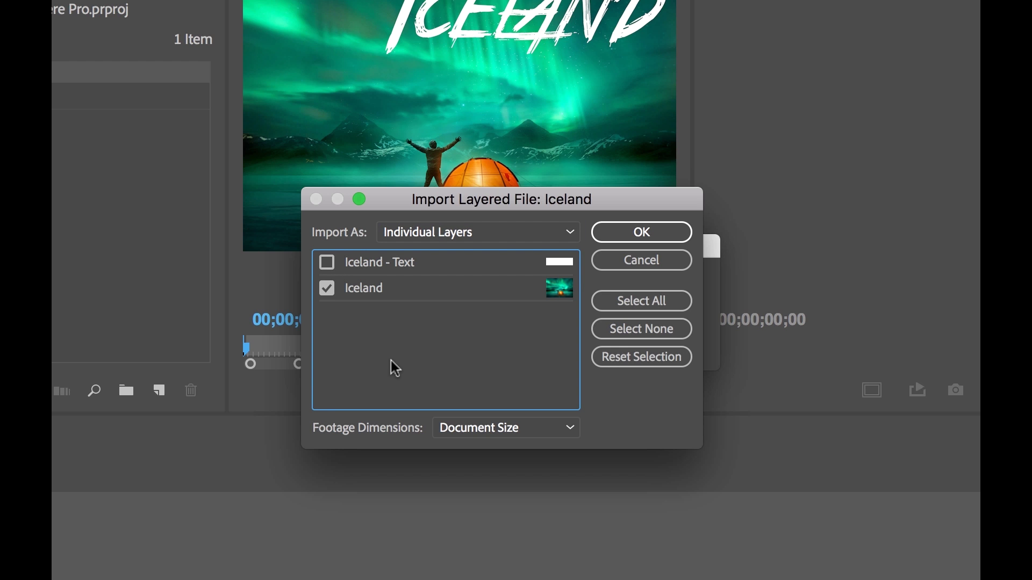
{"action": "left_click", "coordinate": [327, 262]}
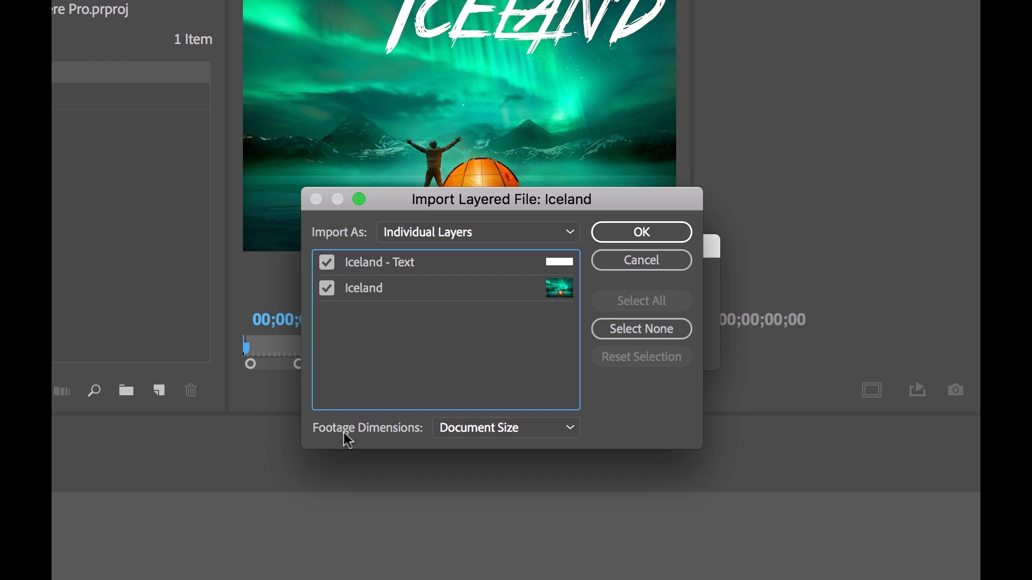
{"action": "left_click", "coordinate": [465, 439]}
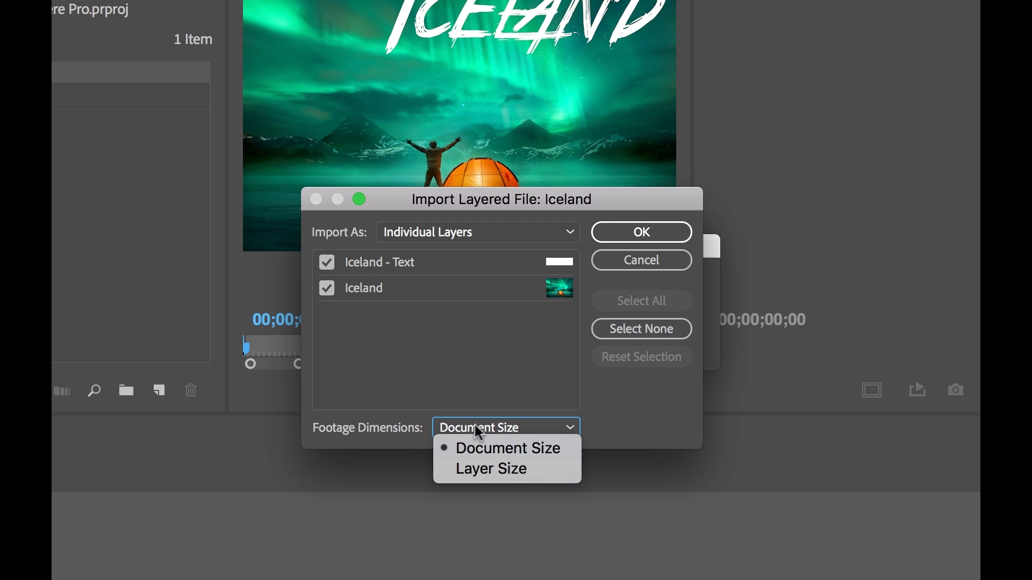
{"action": "left_click", "coordinate": [507, 450]}
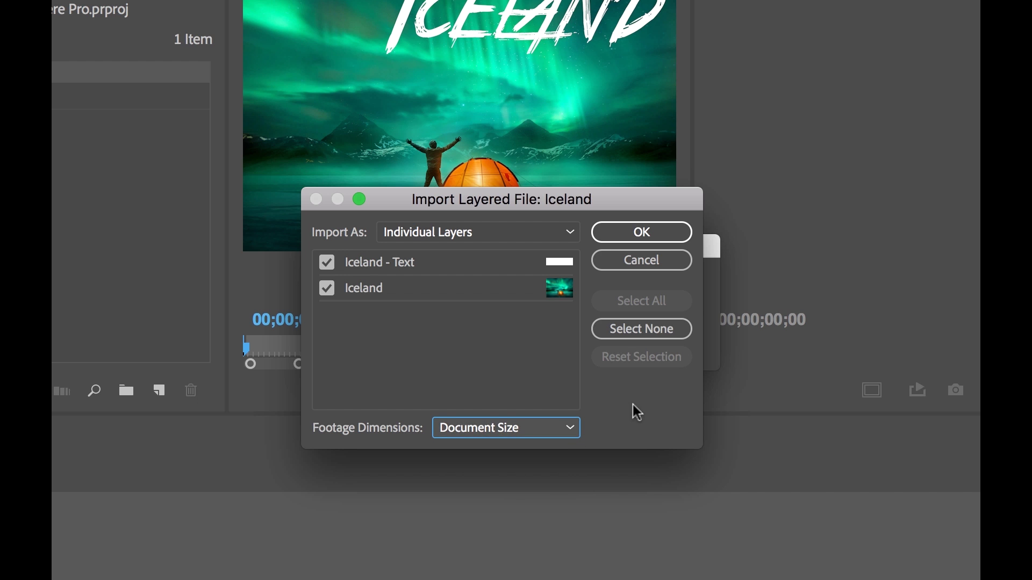
{"action": "left_click", "coordinate": [649, 236]}
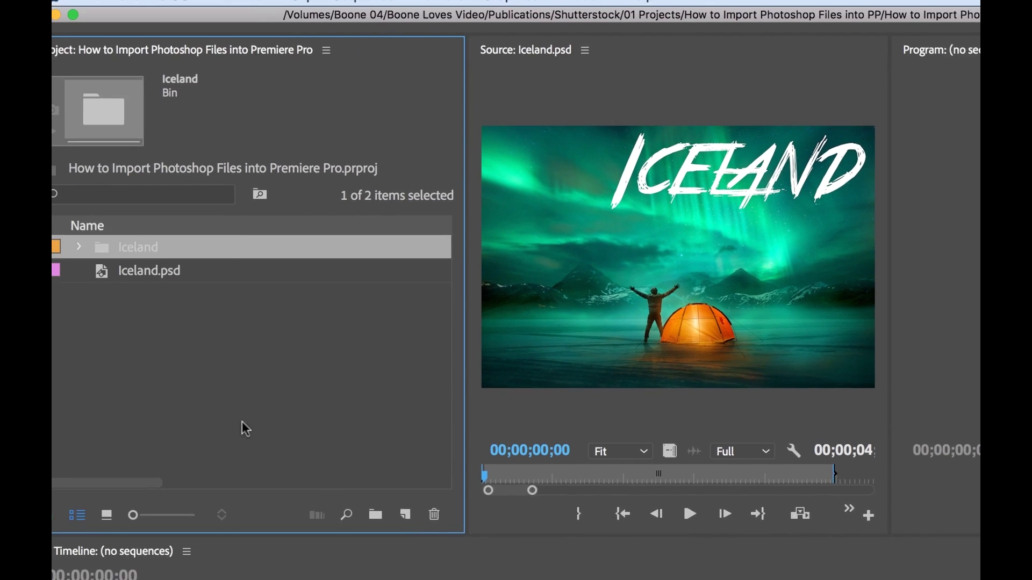
Expand the Iceland bin and preview the Iceland - Text and photo layer clips, ending on the text.
{"action": "left_click", "coordinate": [175, 351]}
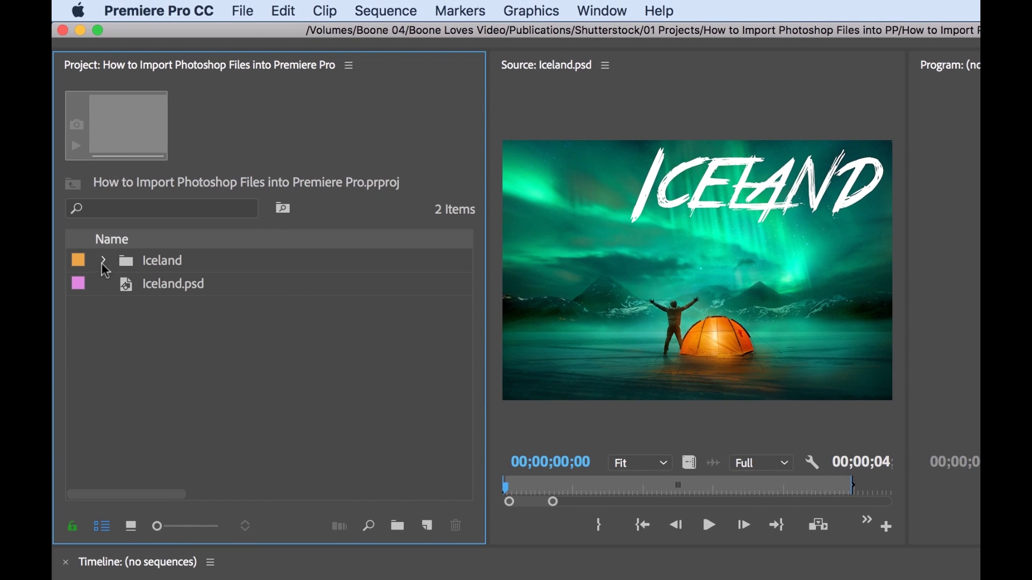
{"action": "left_click", "coordinate": [103, 261]}
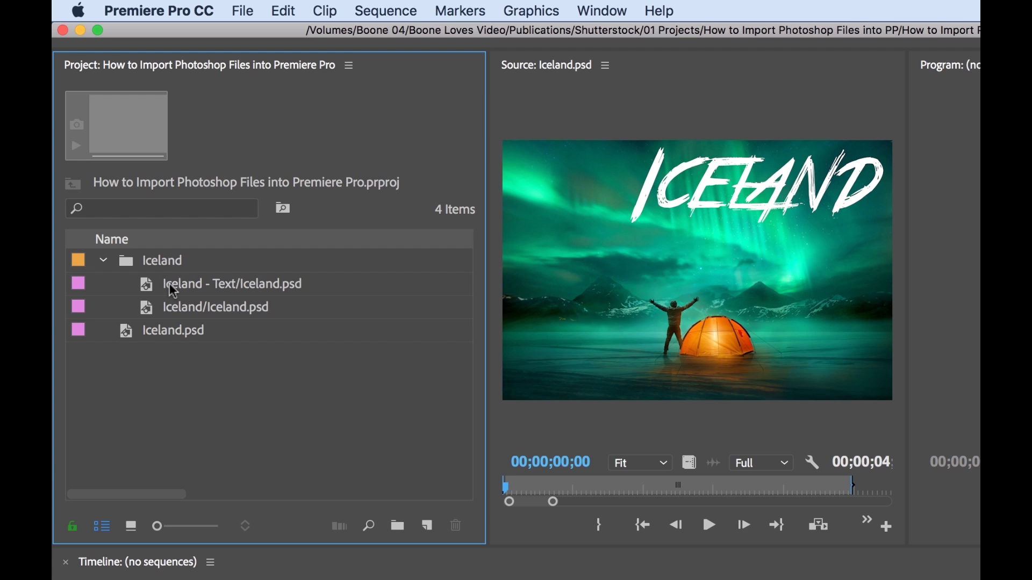
{"action": "left_click", "coordinate": [146, 289]}
{"action": "double_click", "coordinate": [146, 289]}
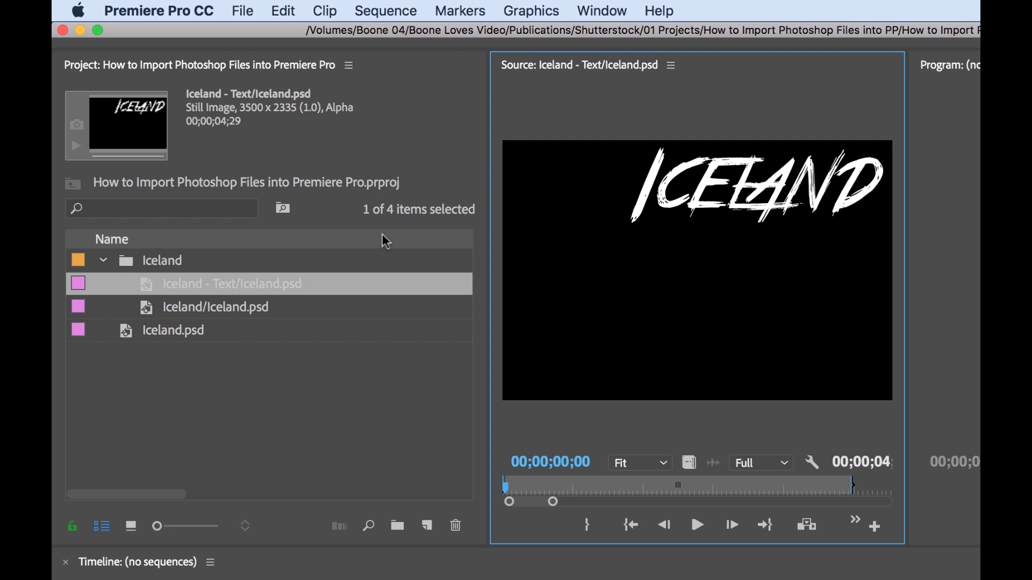
{"action": "double_click", "coordinate": [148, 312]}
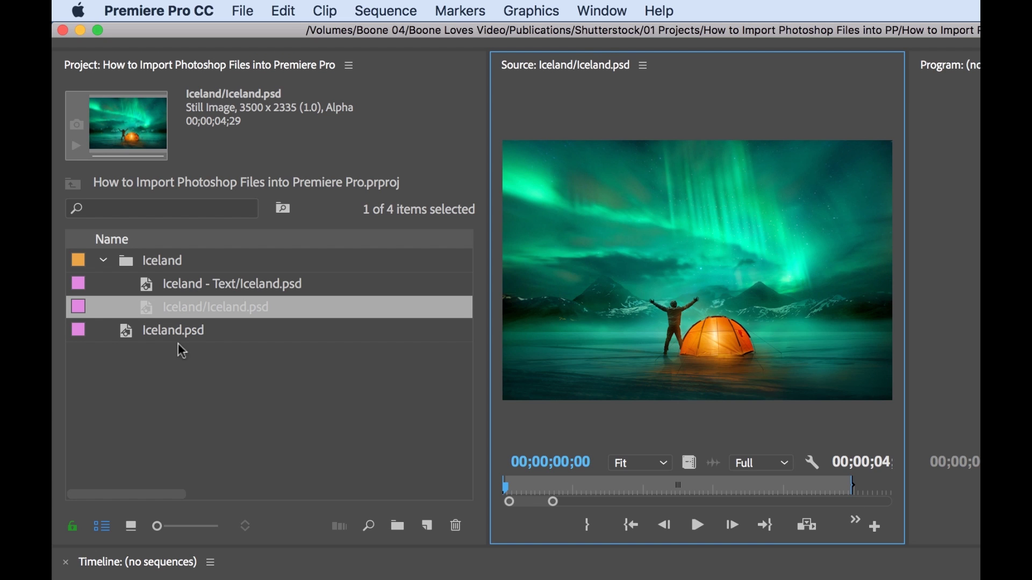
{"action": "left_click", "coordinate": [151, 290]}
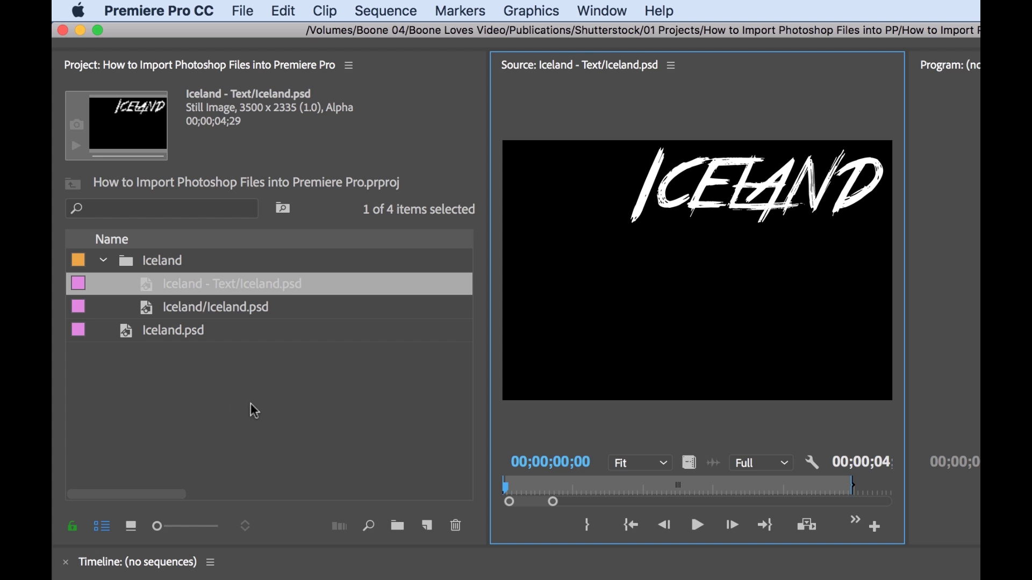
{"action": "left_click", "coordinate": [315, 400]}
Re-import Iceland.psd as a Sequence with both layers included, creating the Iceland 03 bin.
{"action": "double_click", "coordinate": [203, 393]}
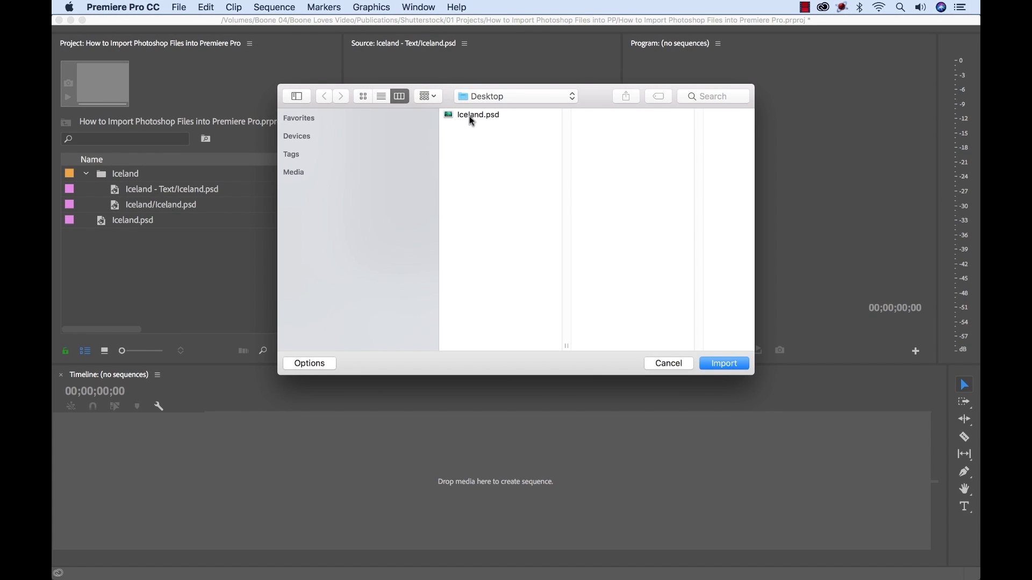
{"action": "left_click", "coordinate": [471, 116]}
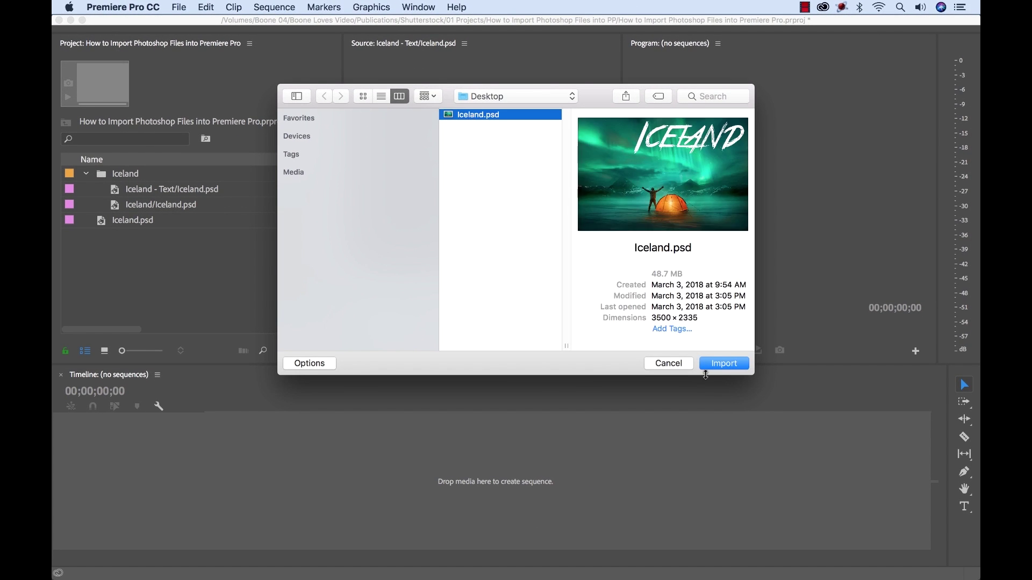
{"action": "left_click", "coordinate": [724, 367]}
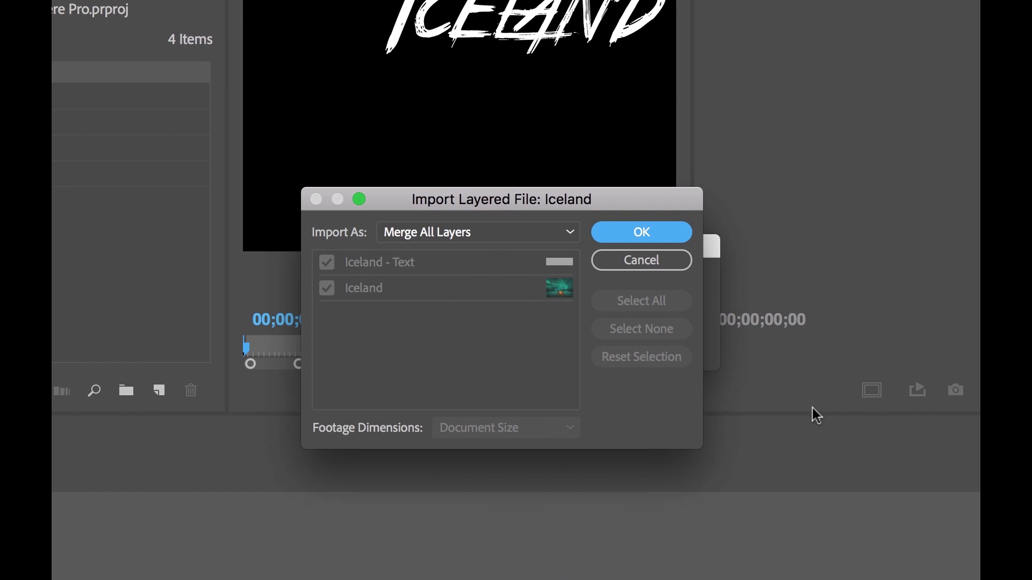
{"action": "left_click", "coordinate": [533, 233]}
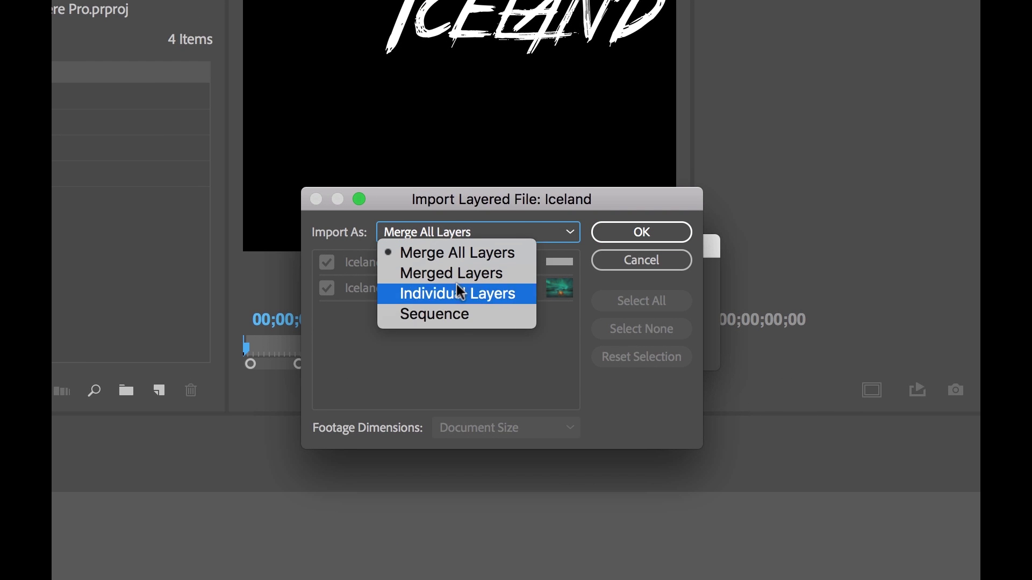
{"action": "left_click", "coordinate": [453, 317]}
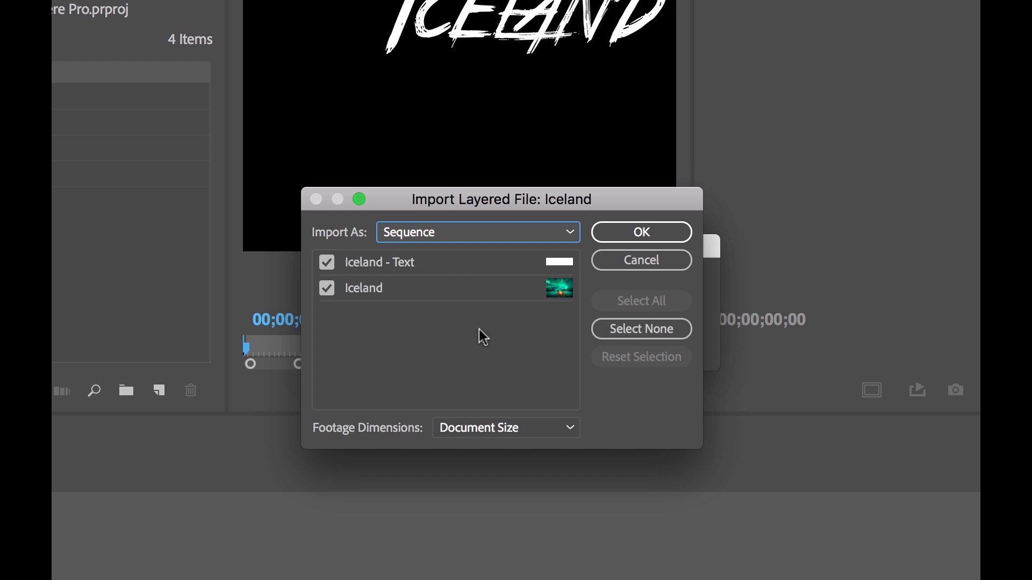
{"action": "left_click", "coordinate": [329, 262]}
{"action": "left_click", "coordinate": [329, 262]}
{"action": "left_click", "coordinate": [644, 232]}
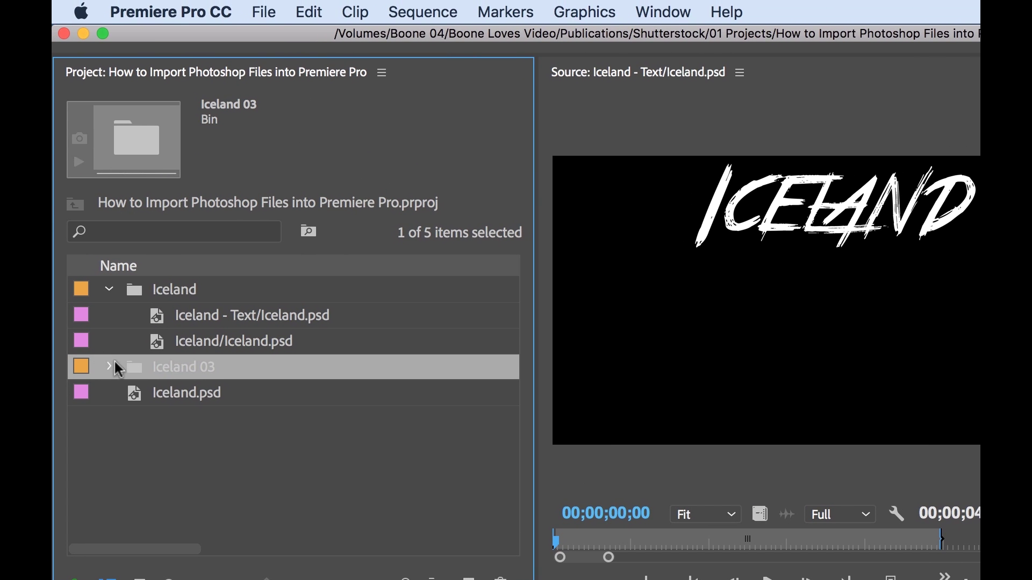
{"action": "left_click", "coordinate": [108, 367]}
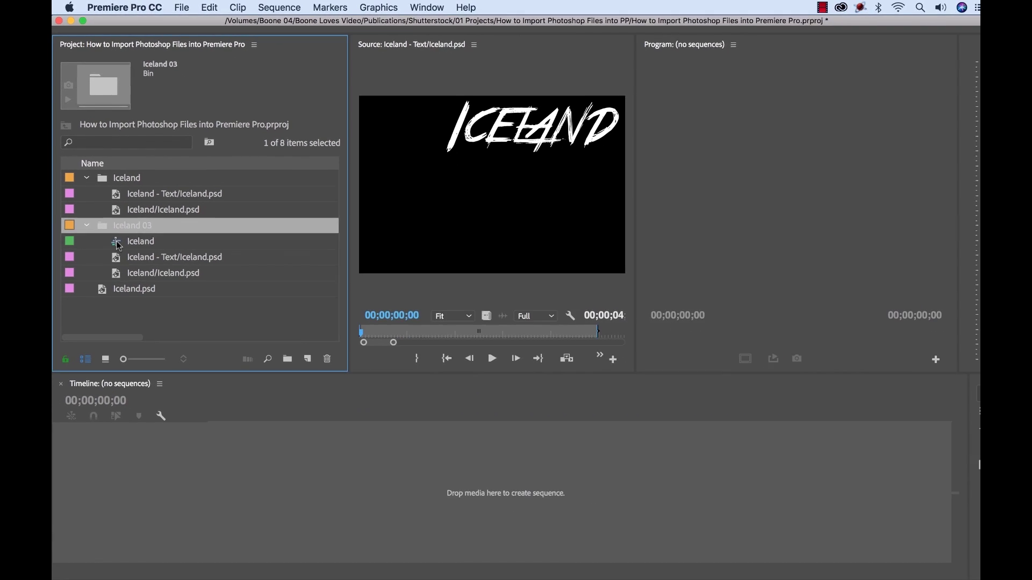
Open the Iceland sequence, save the project, and hide the V1 photo track so only the title shows.
{"action": "double_click", "coordinate": [161, 398]}
{"action": "key", "text": "super+s"}
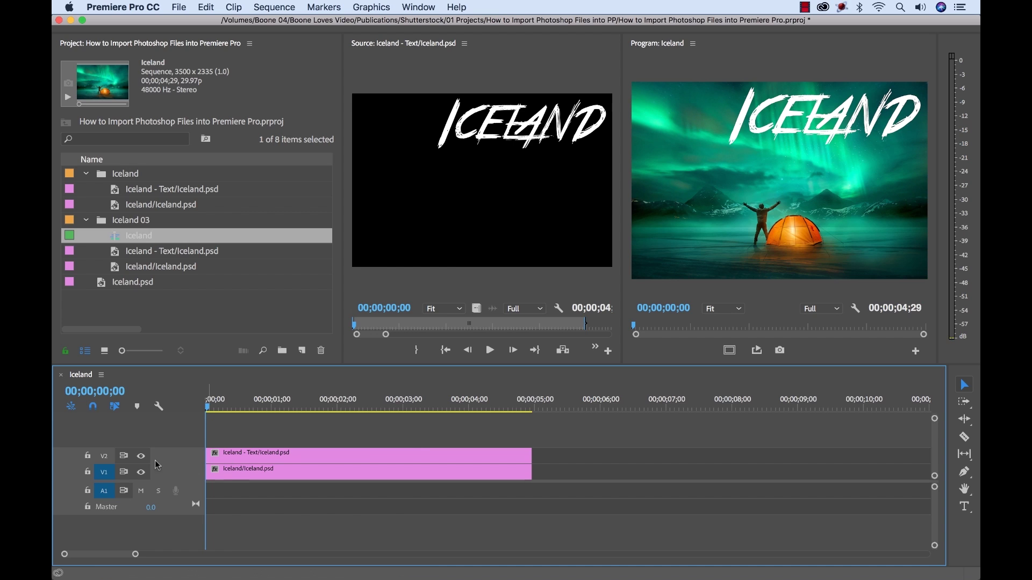
{"action": "left_click", "coordinate": [141, 457]}
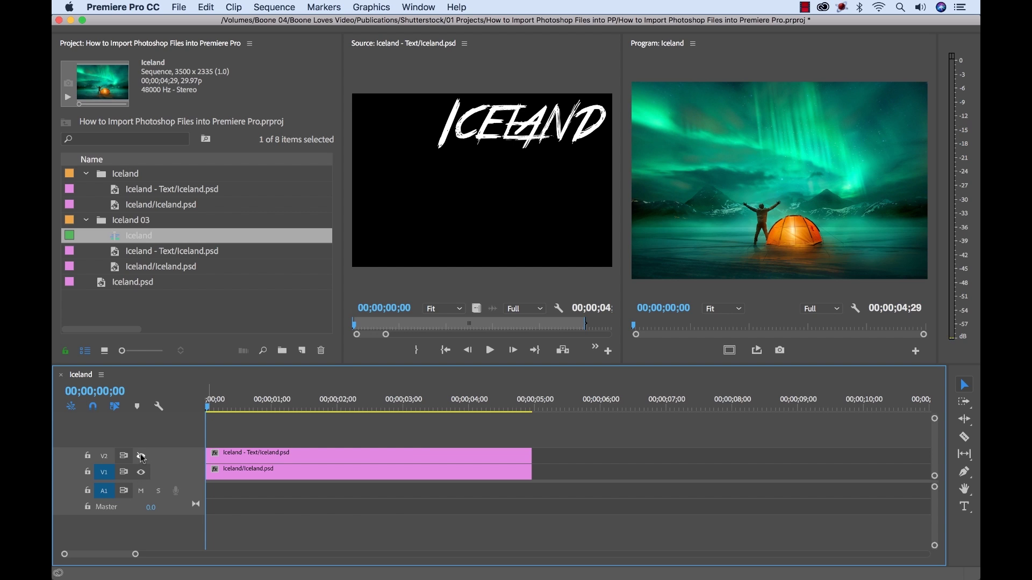
{"action": "left_click", "coordinate": [141, 457]}
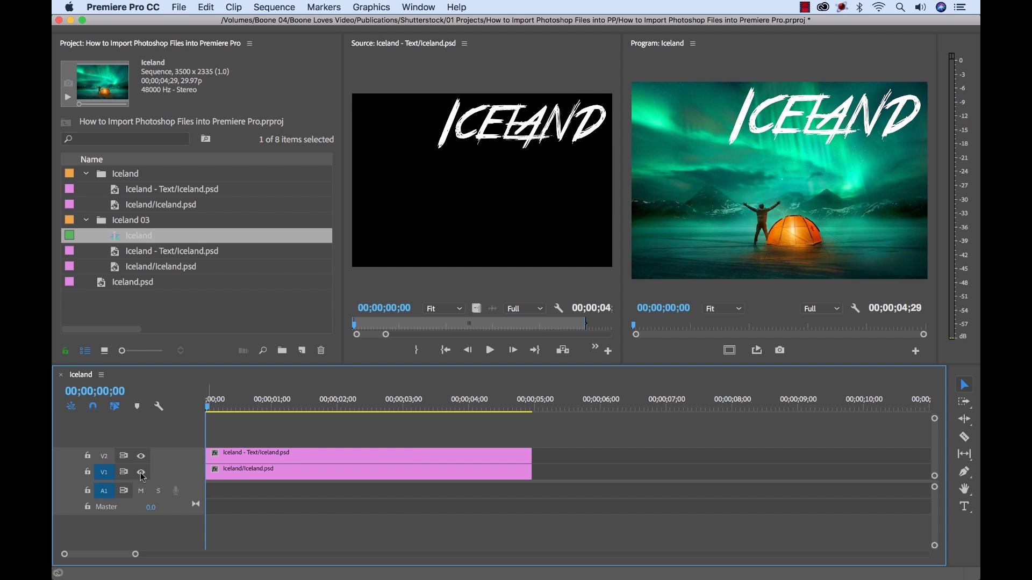
{"action": "left_click", "coordinate": [141, 473]}
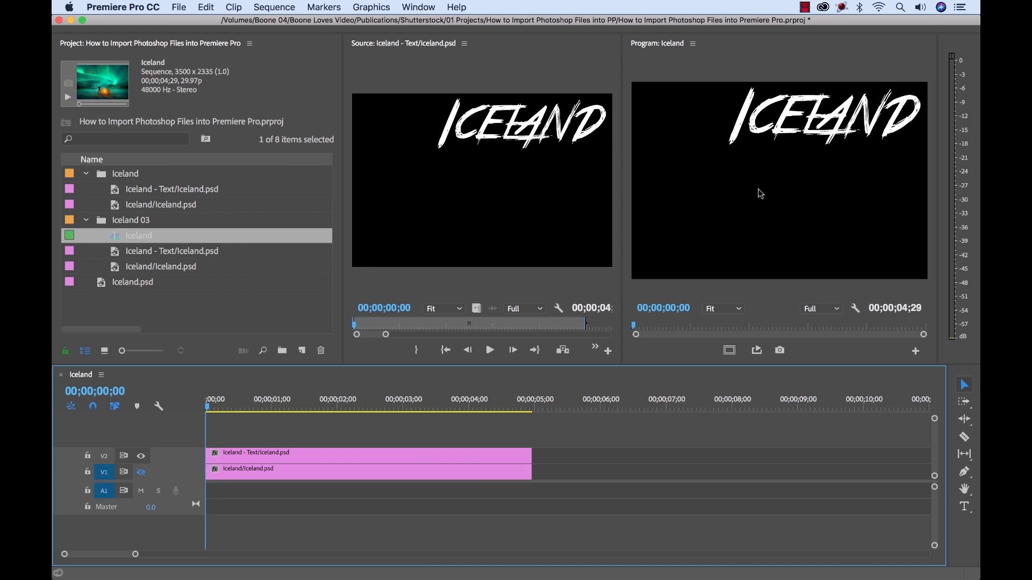
{"action": "left_click", "coordinate": [845, 145]}
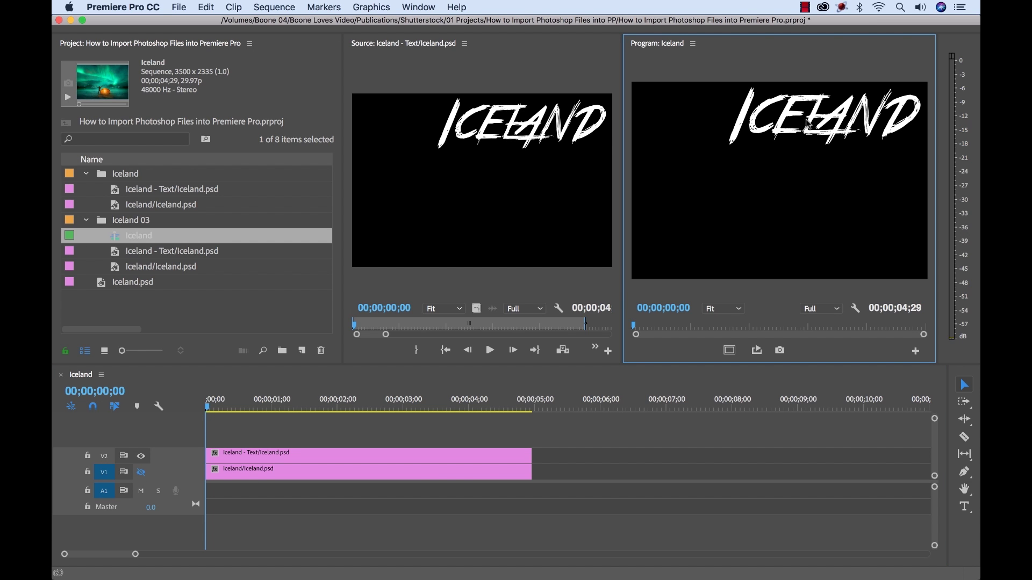
Drag the ICELAND title down and left in the Program monitor and re-enable the V1 photo track.
{"action": "left_click", "coordinate": [828, 111]}
{"action": "left_click_drag", "start_coordinate": [828, 112], "coordinate": [818, 146]}
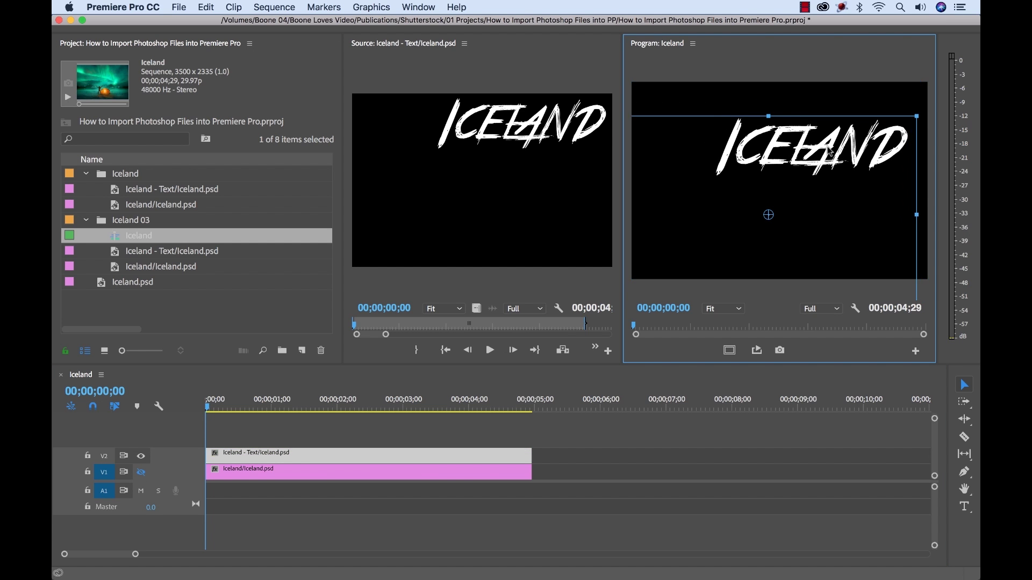
{"action": "left_click", "coordinate": [142, 474]}
{"action": "left_click_drag", "start_coordinate": [829, 161], "coordinate": [833, 139]}
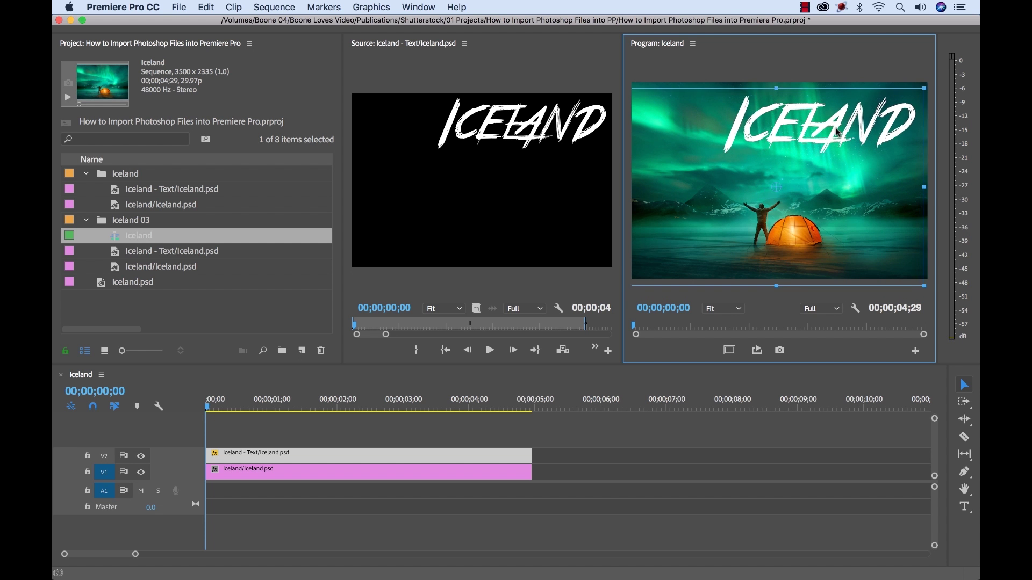